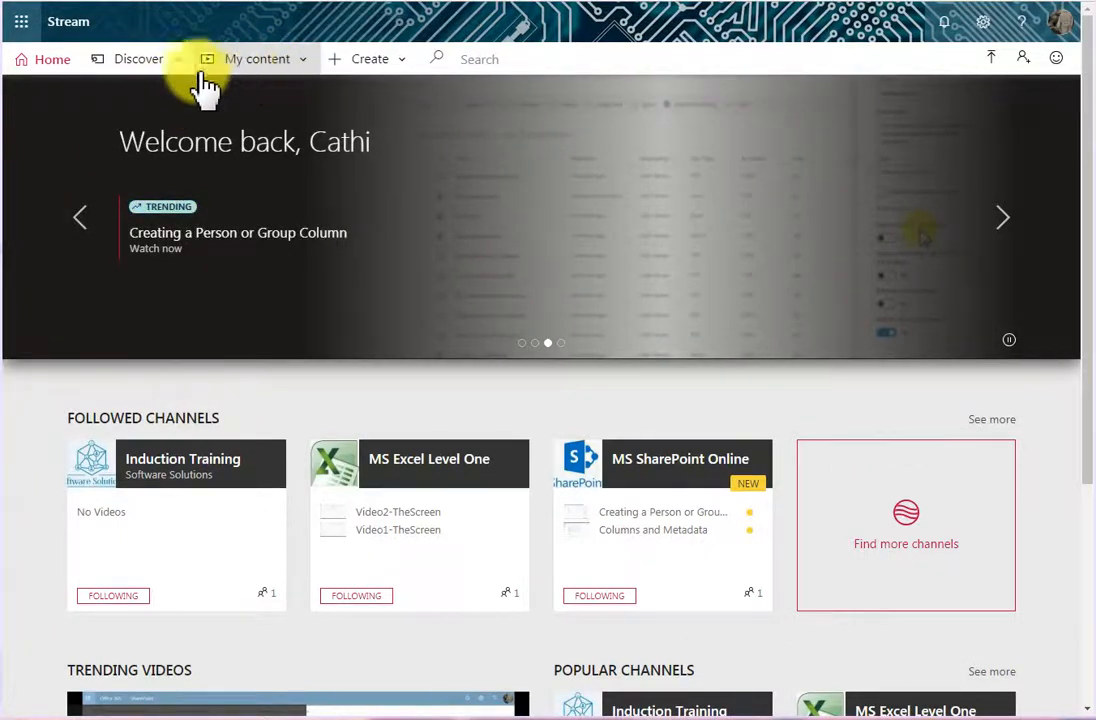
- Open the list of groups belonging to your own content
click(47, 67)
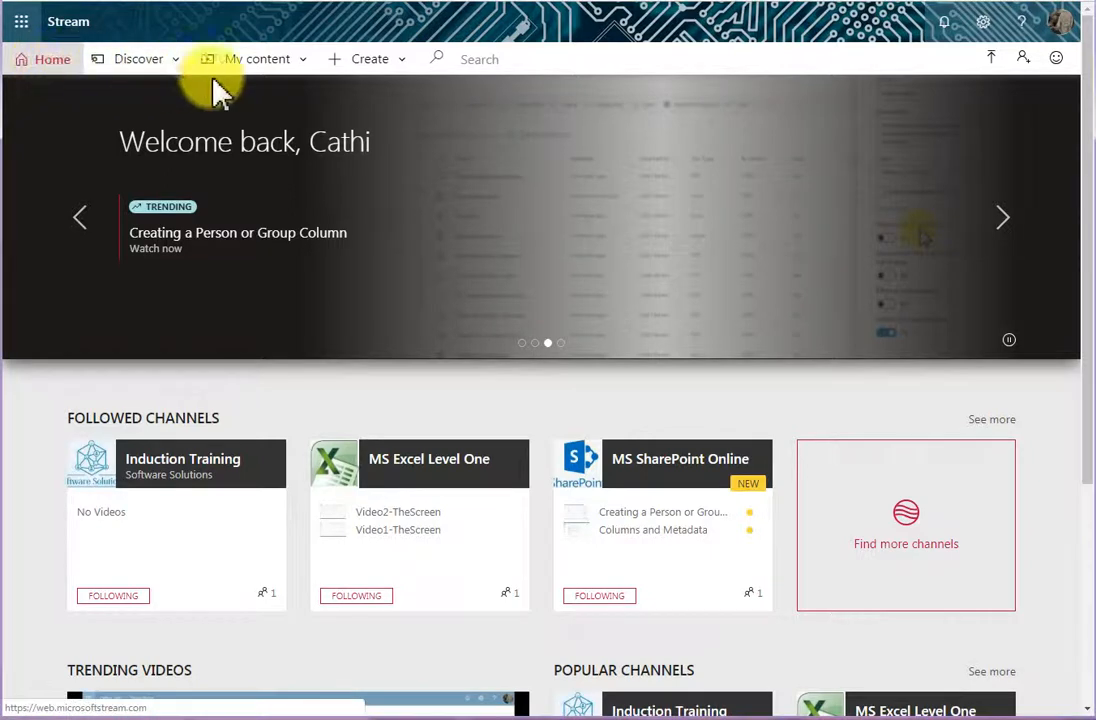
click(280, 68)
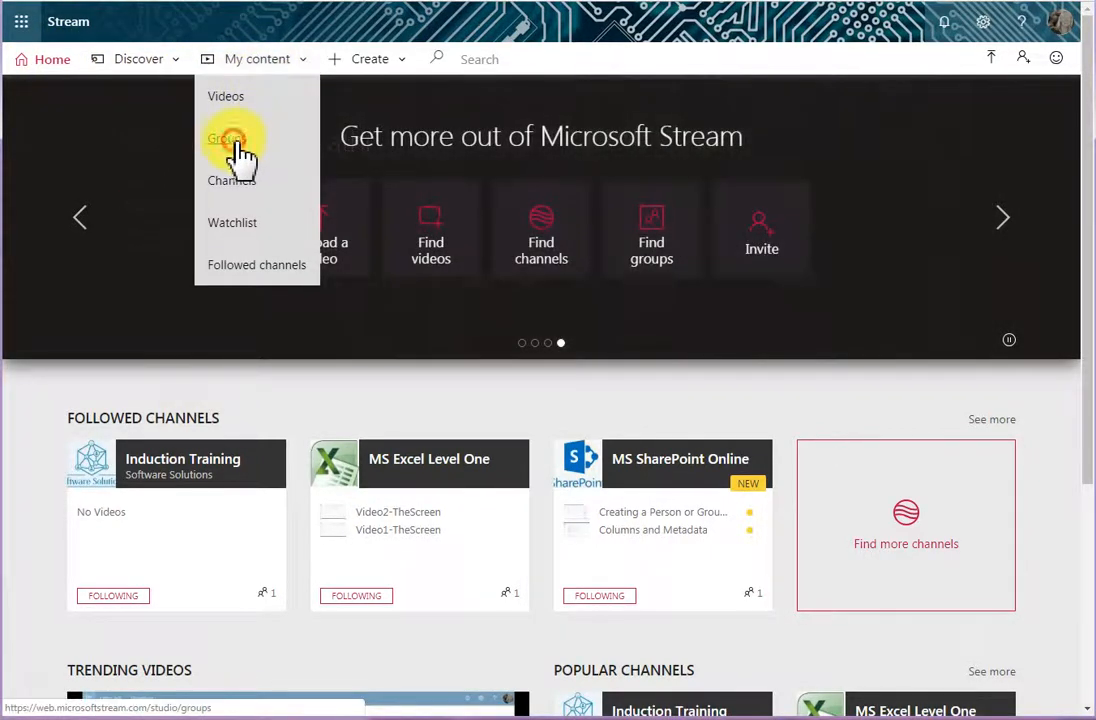
click(242, 152)
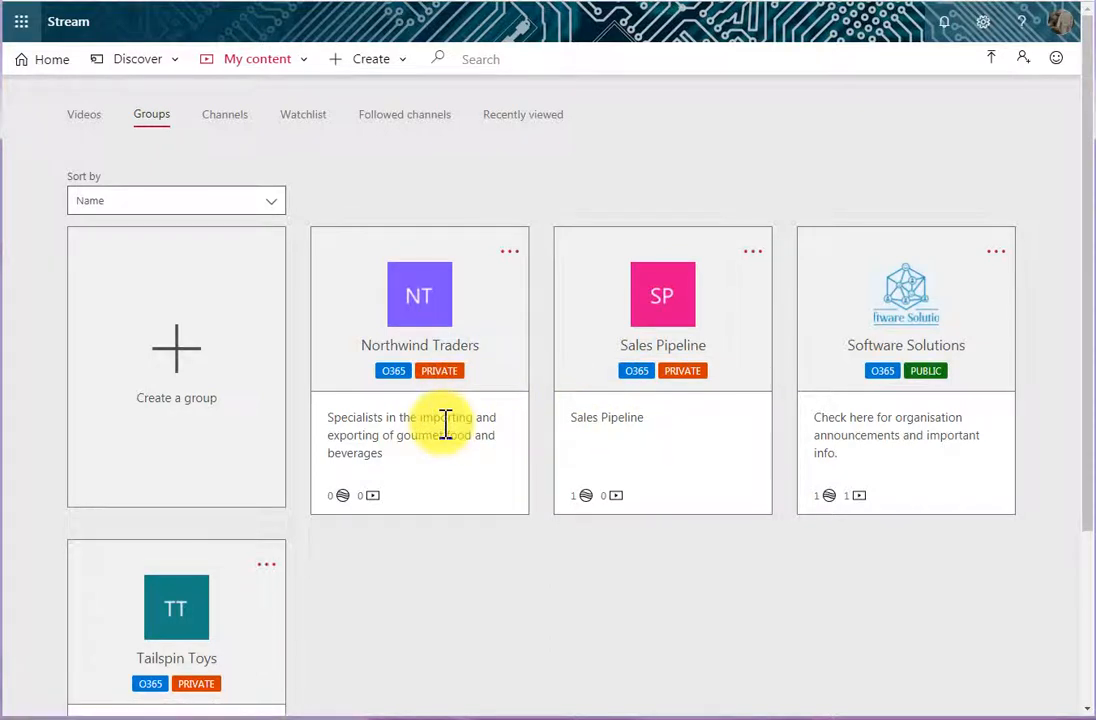
click(178, 364)
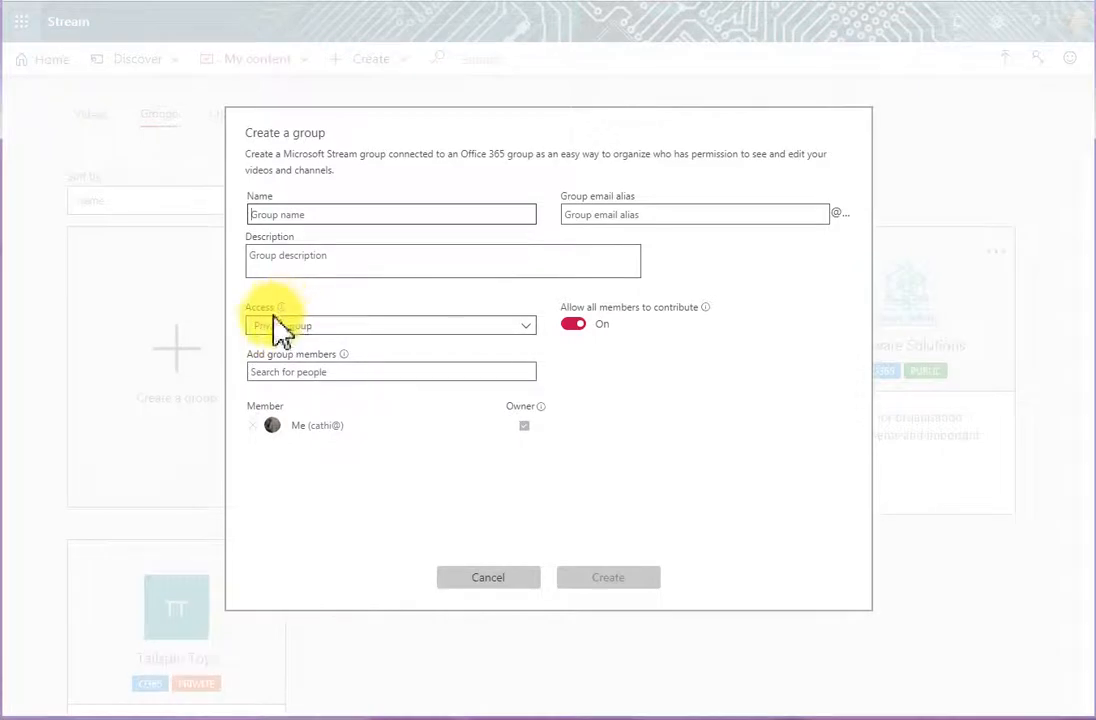
click(326, 335)
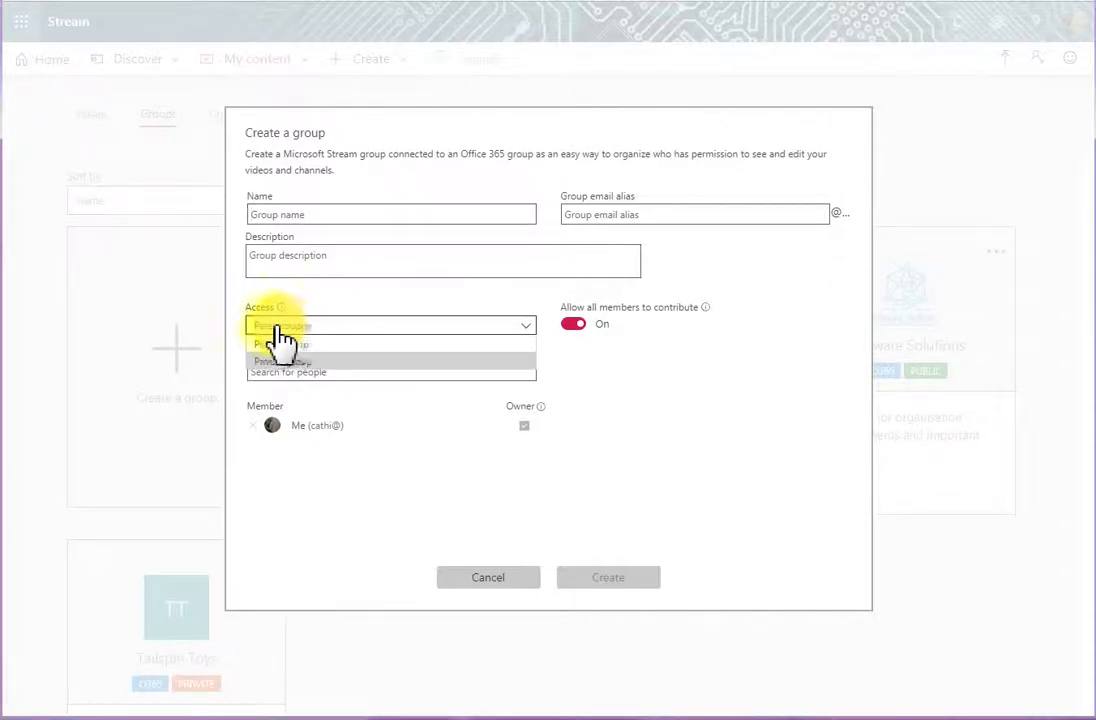
click(290, 345)
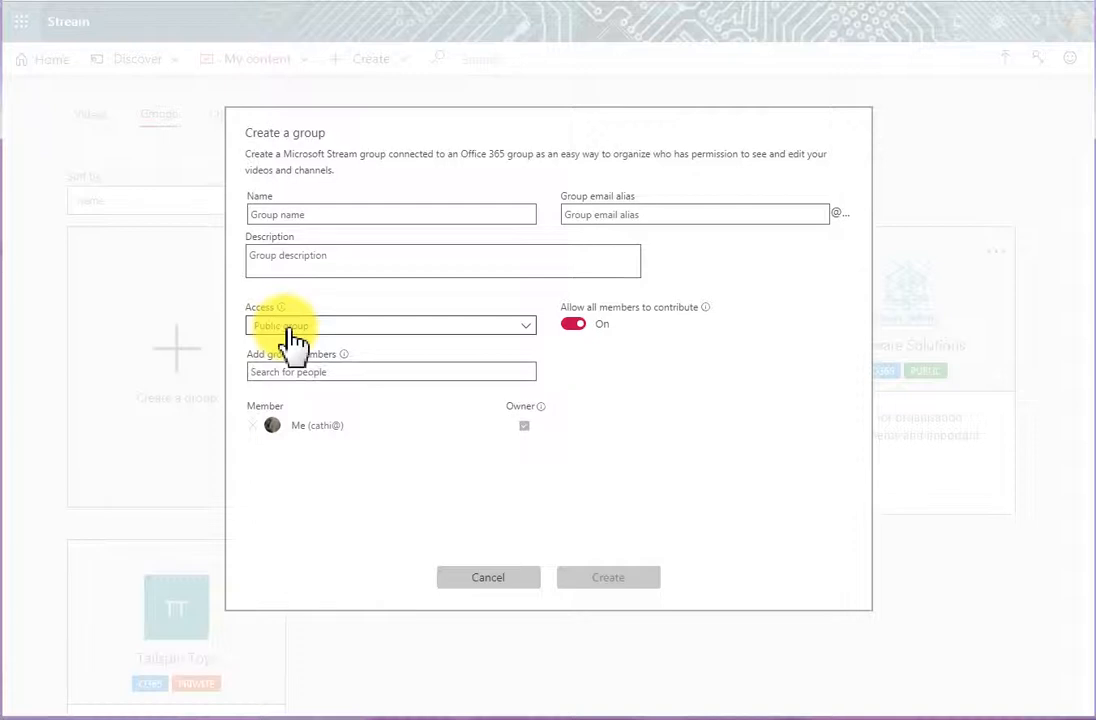
click(288, 328)
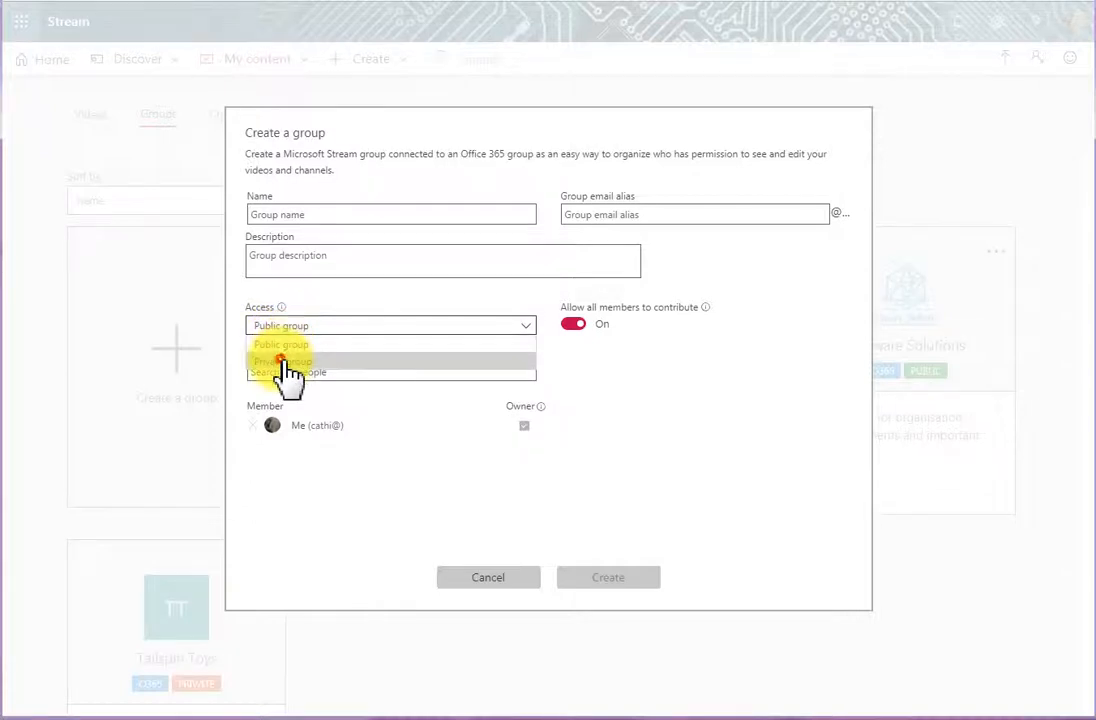
click(284, 362)
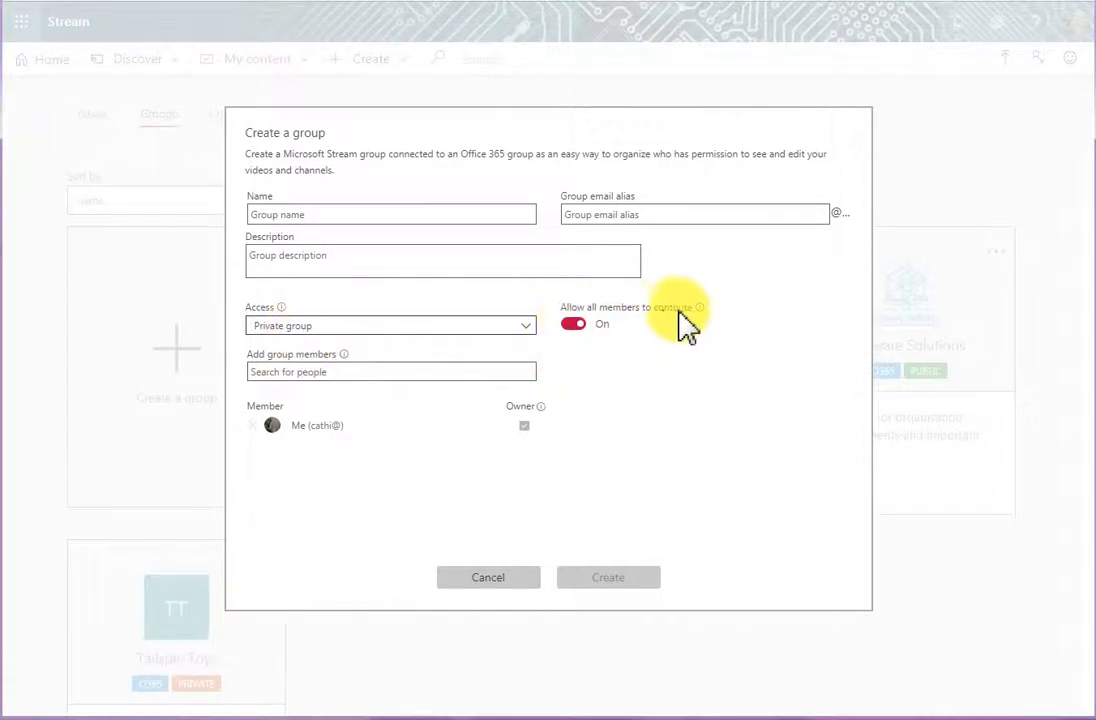
click(572, 333)
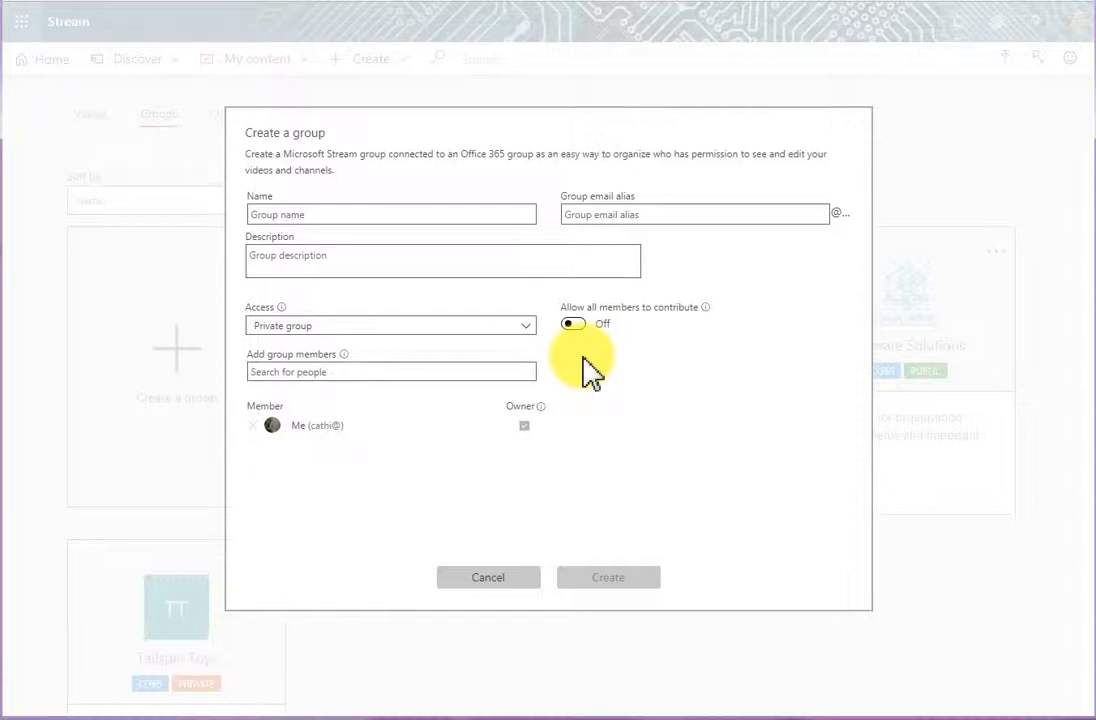
click(578, 327)
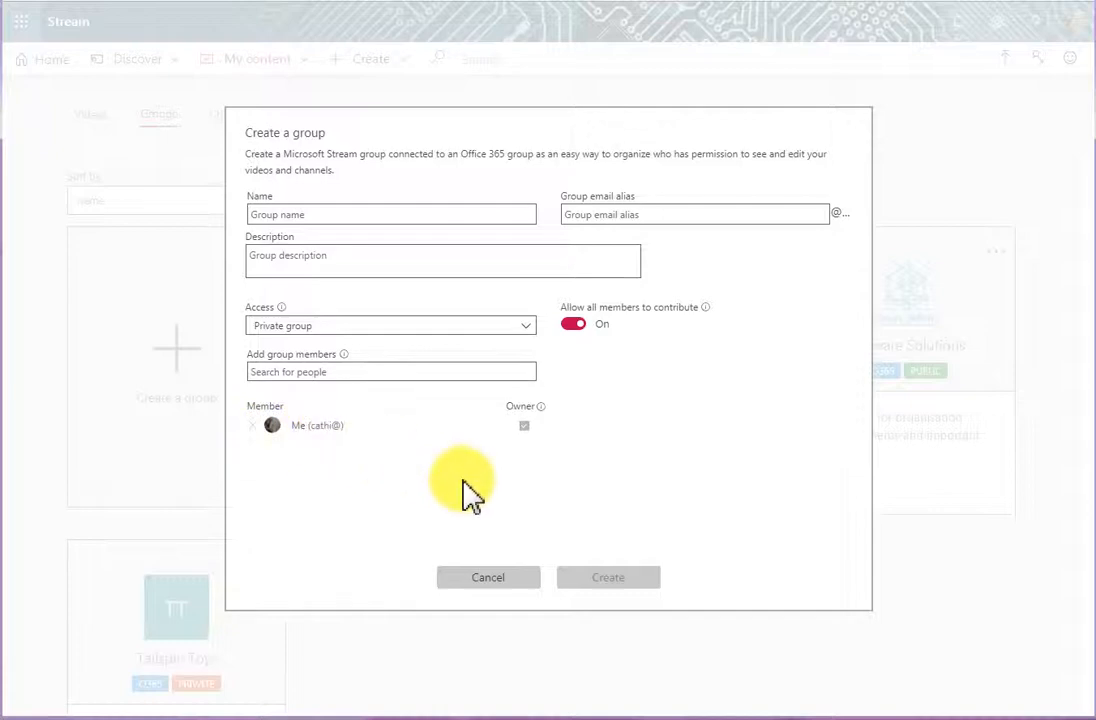
click(497, 585)
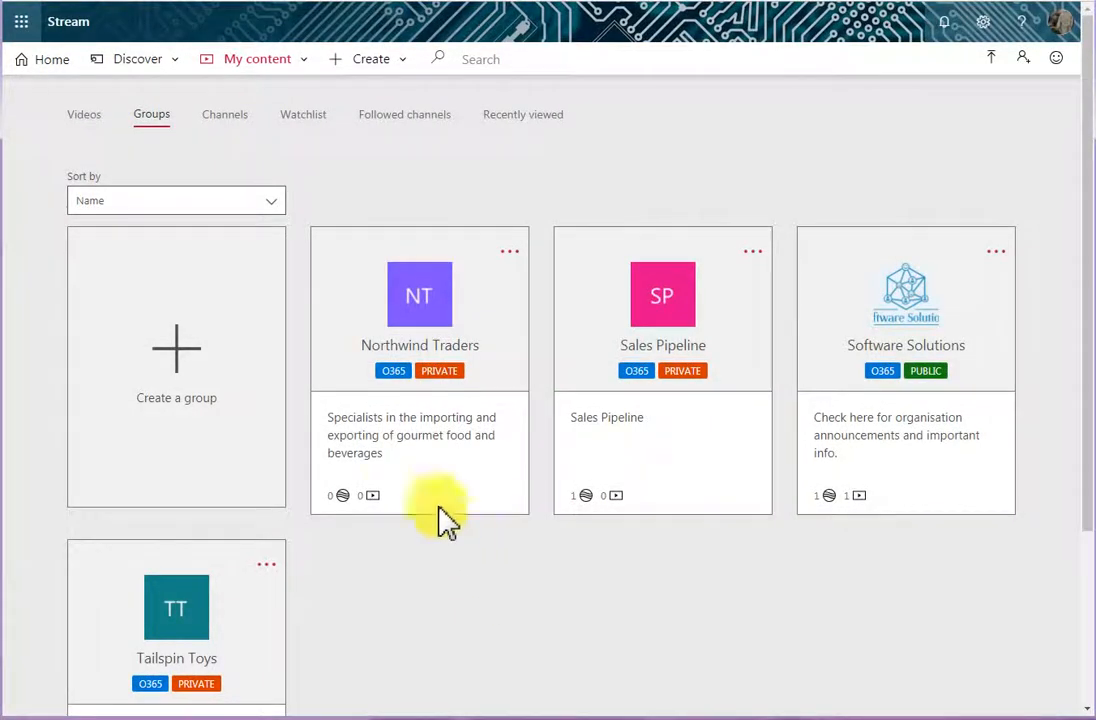
- Open your own channels list and examine the settings offered for creating a channel, without creating one
click(284, 60)
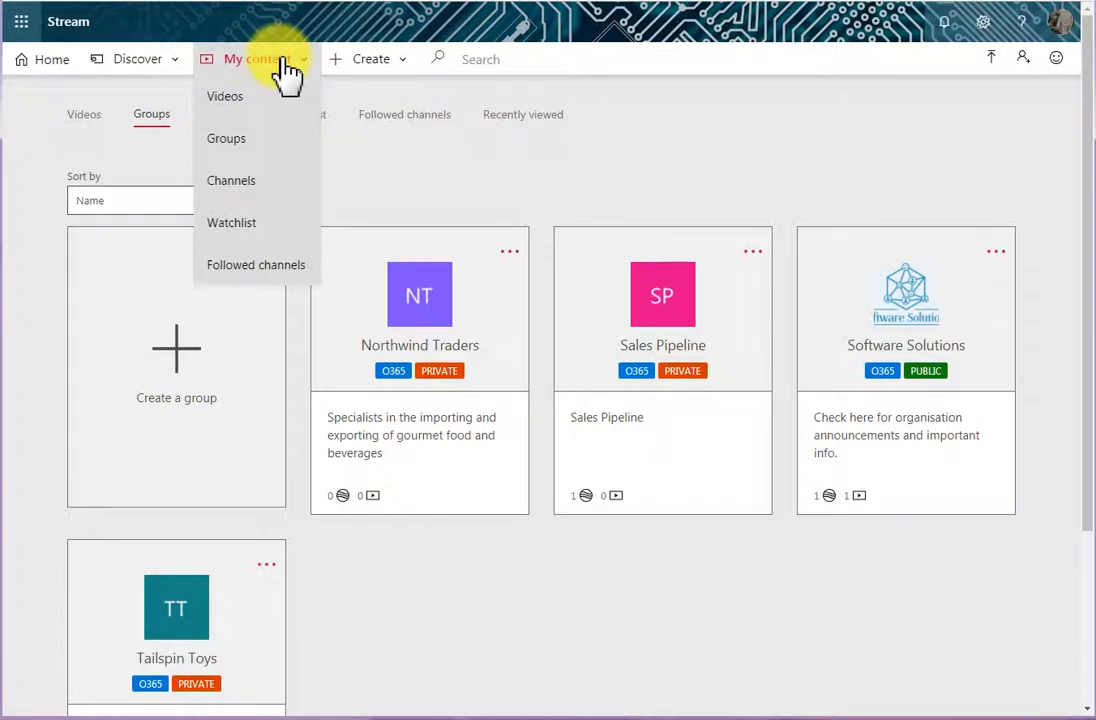
click(240, 197)
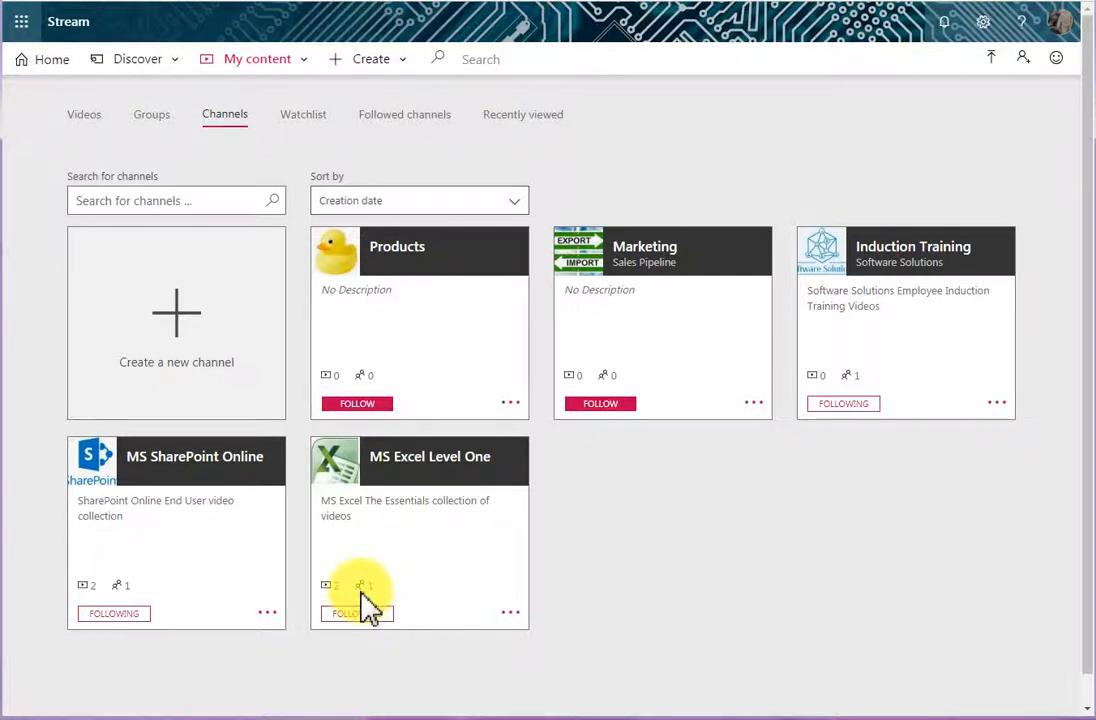
click(180, 328)
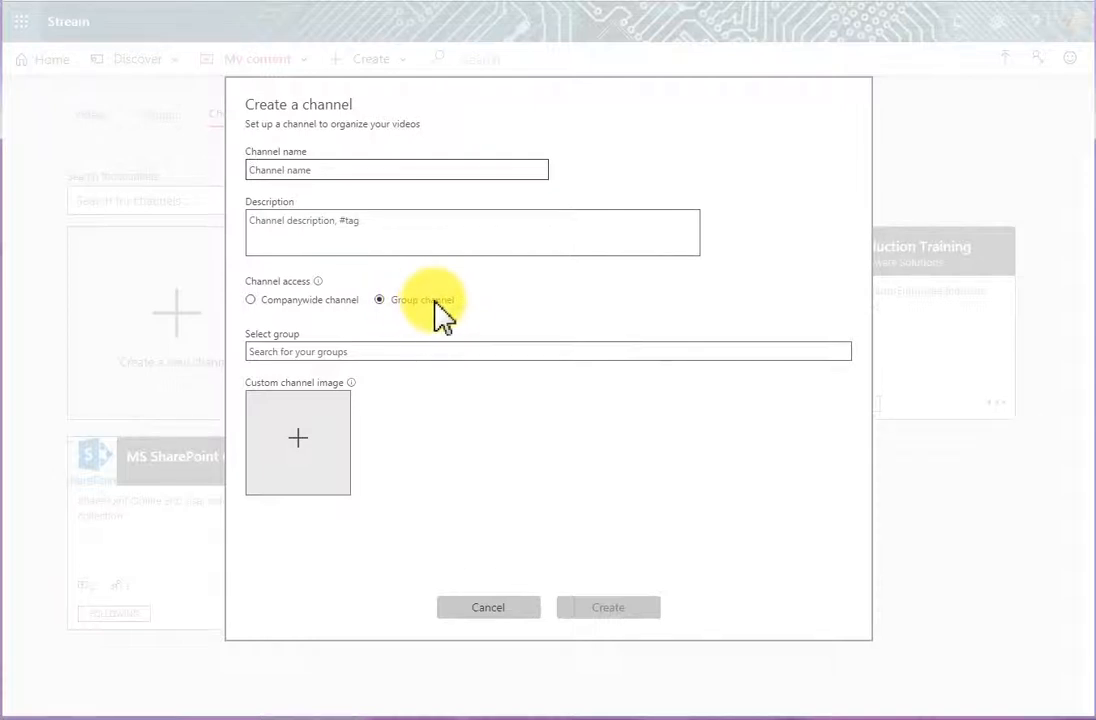
click(515, 610)
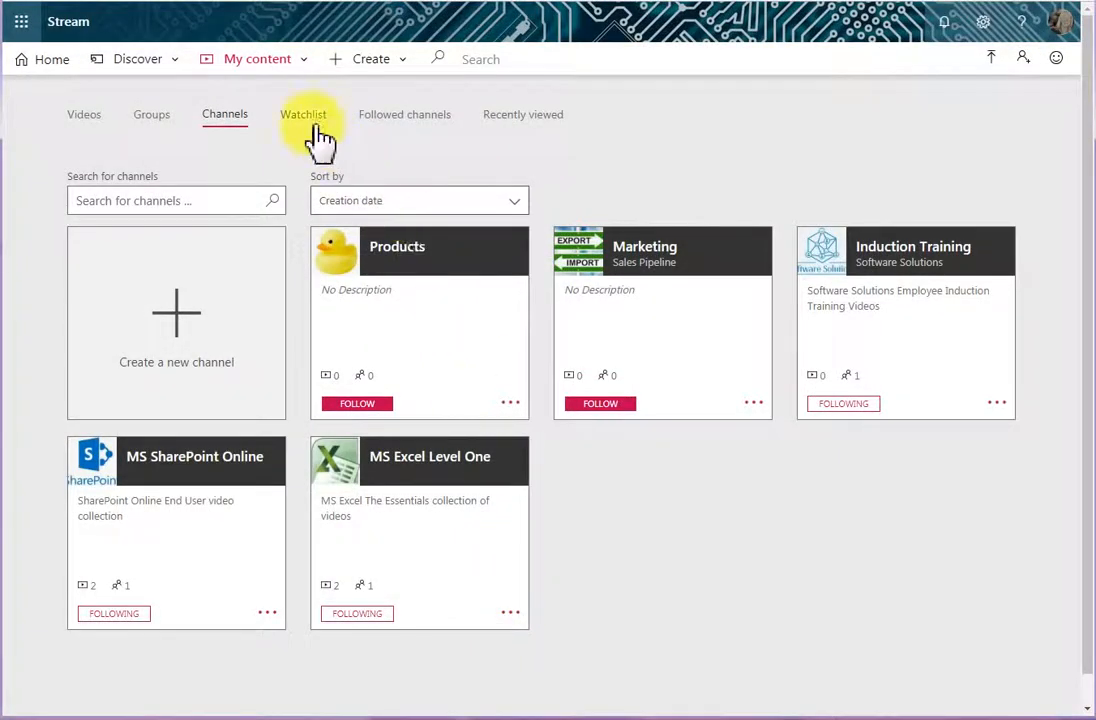
- Return to your groups and start a new public group named ACME Educators with the description "Group of Educators"
click(248, 66)
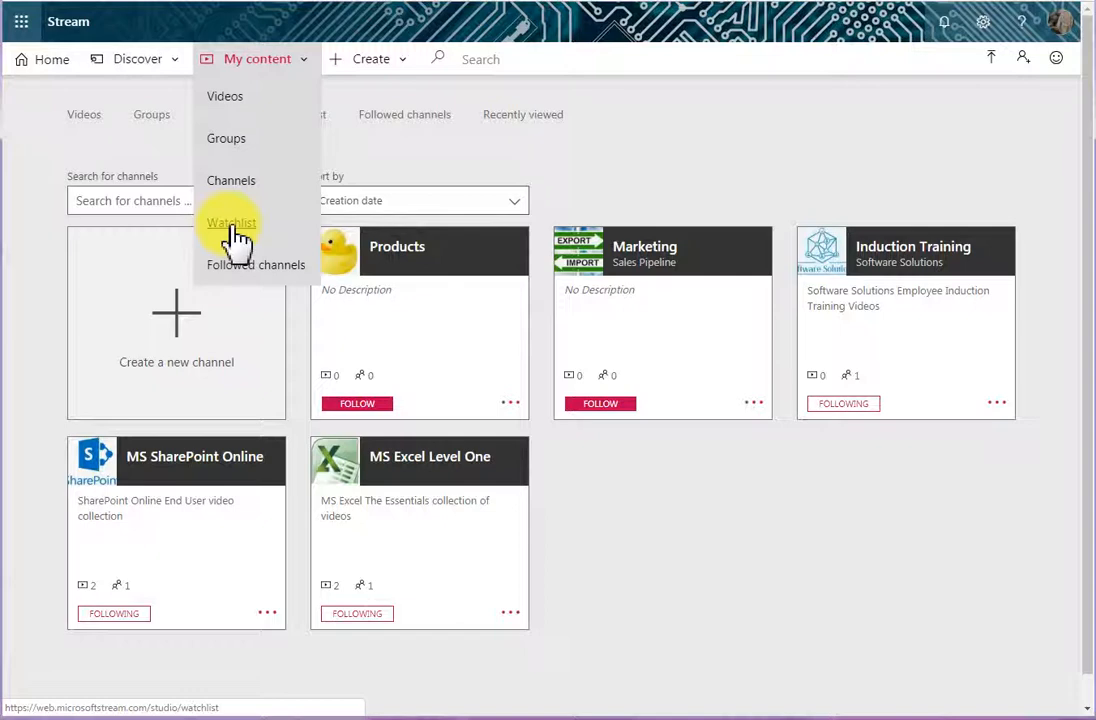
click(236, 140)
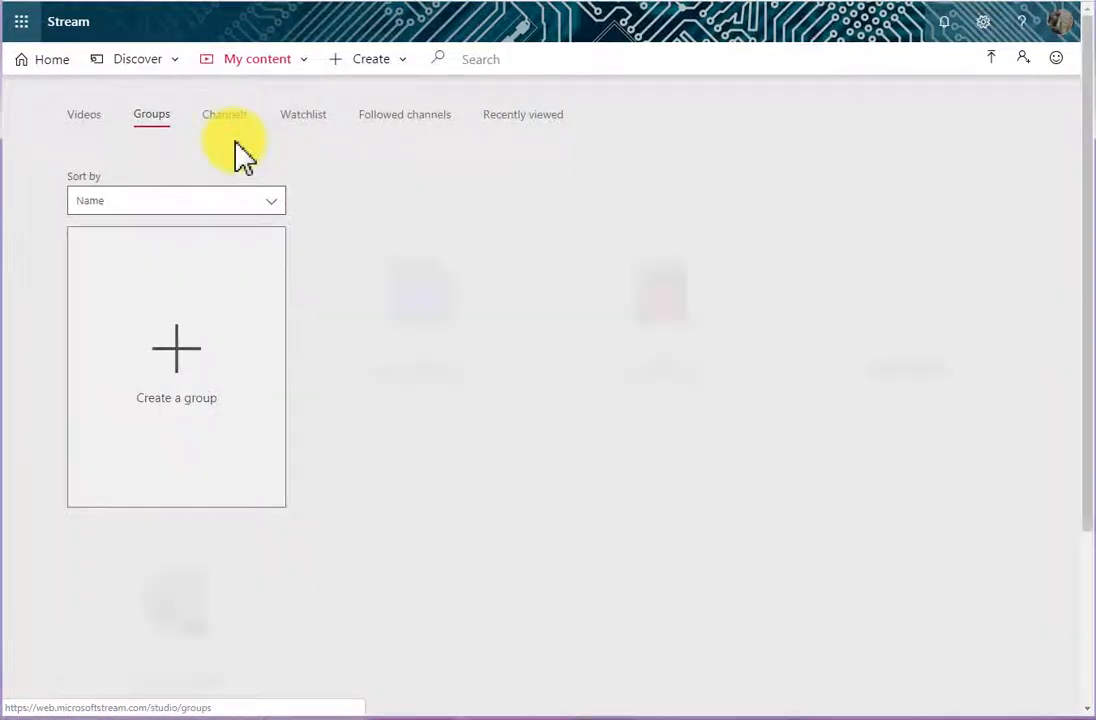
click(178, 370)
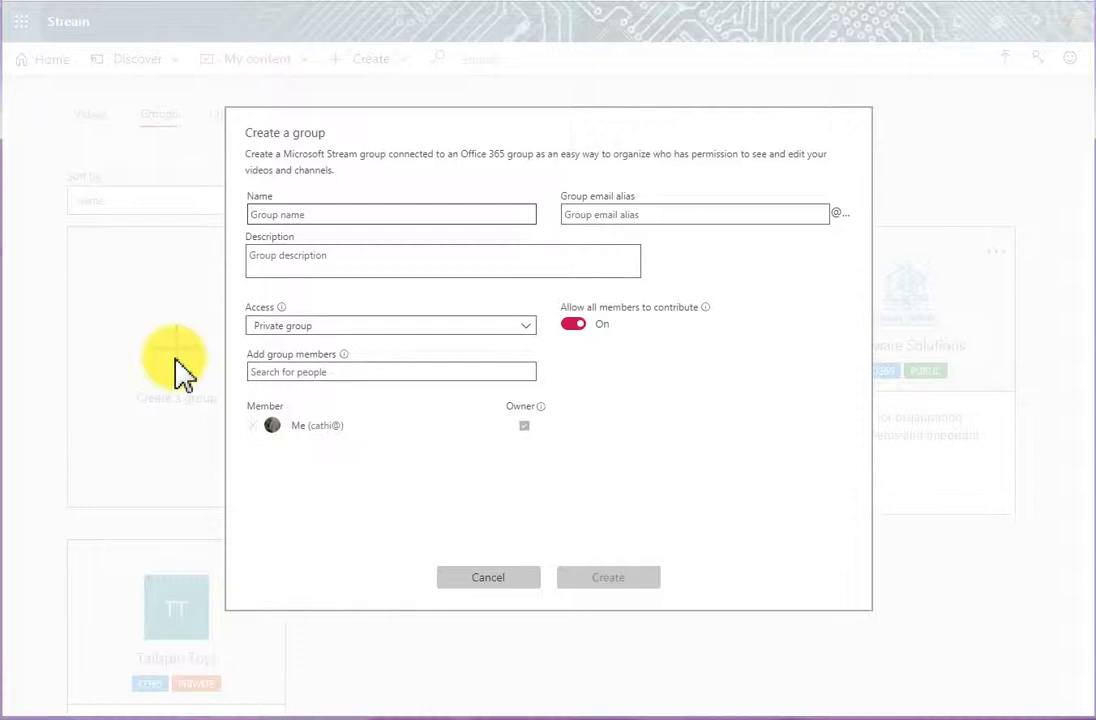
click(300, 214)
text(ACM)
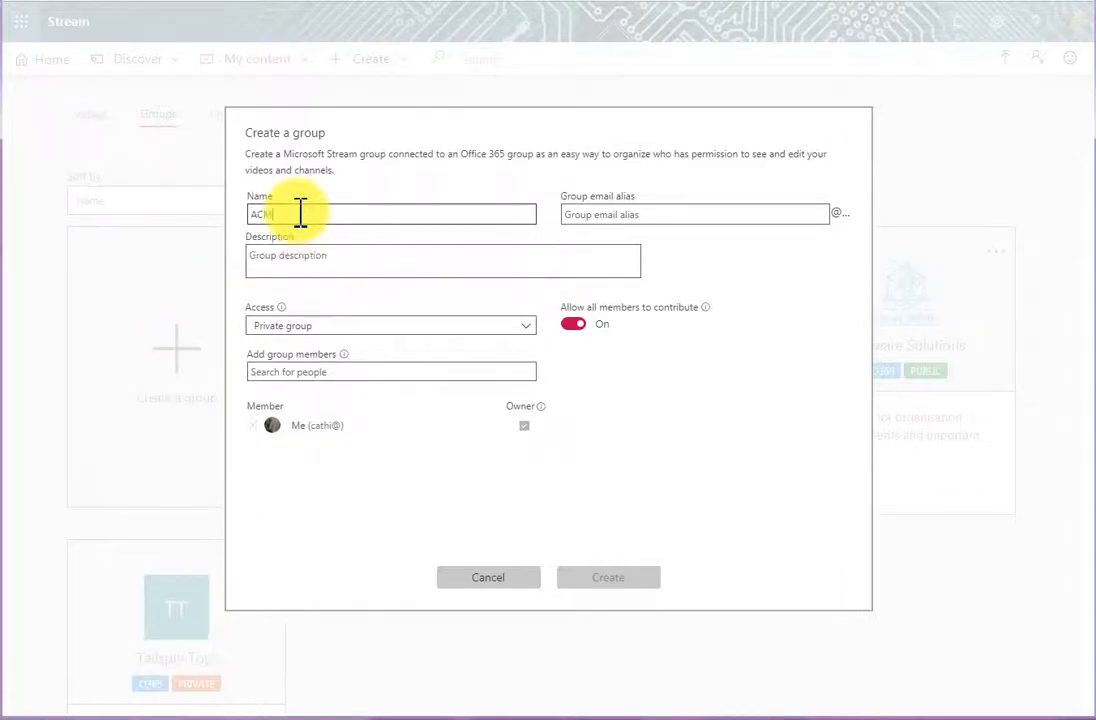
text(E Educators)
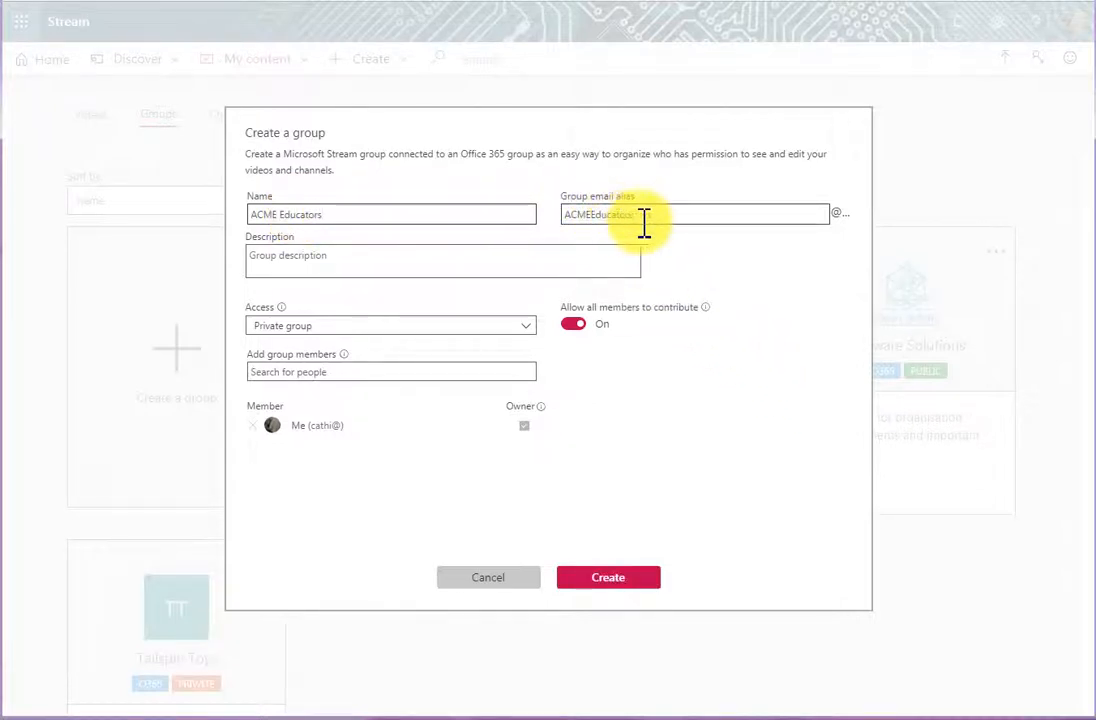
click(318, 257)
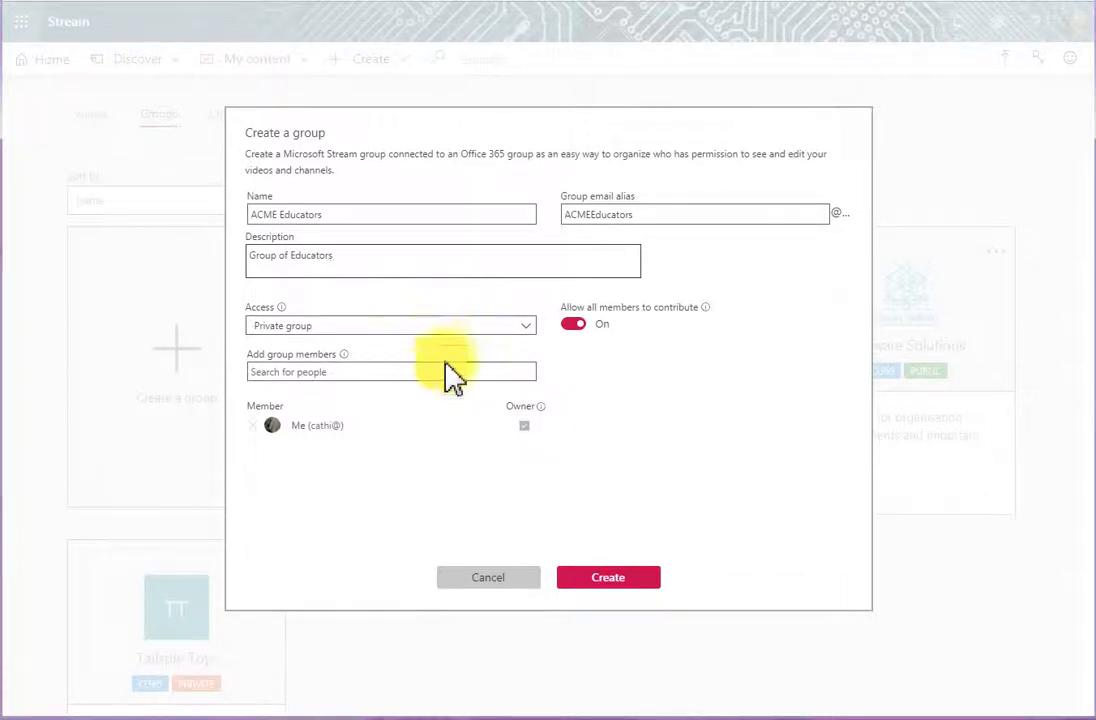
click(528, 326)
click(313, 346)
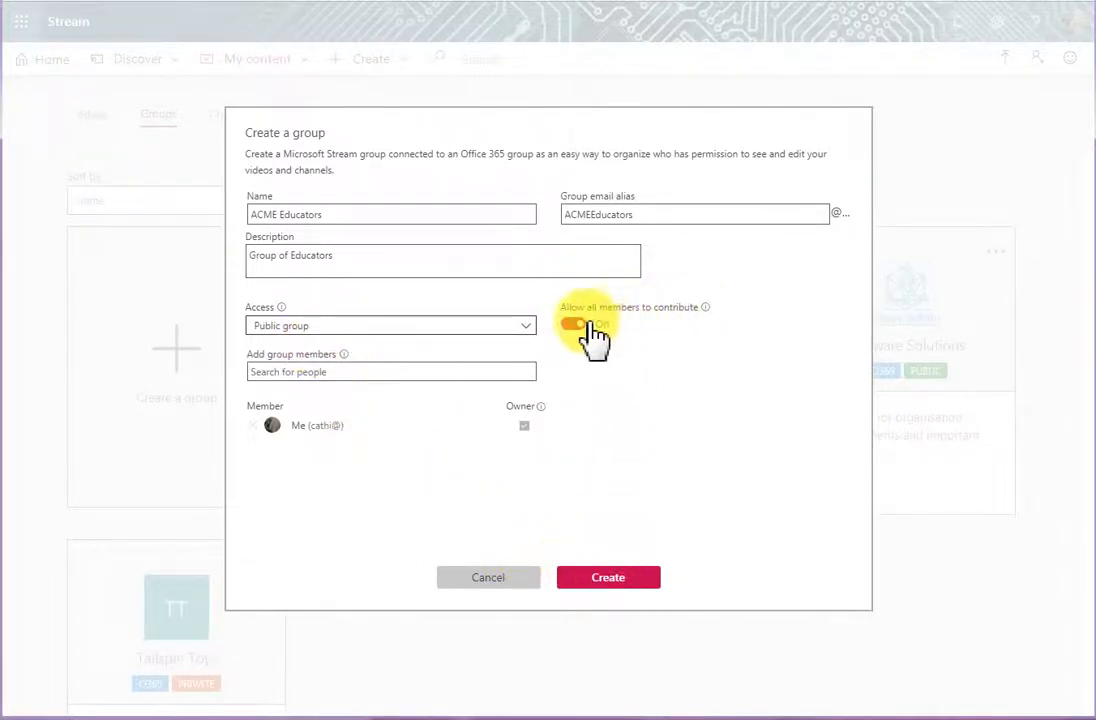
- Add LEARNER SSPC2 as a member of the new group and make that member an owner
click(266, 372)
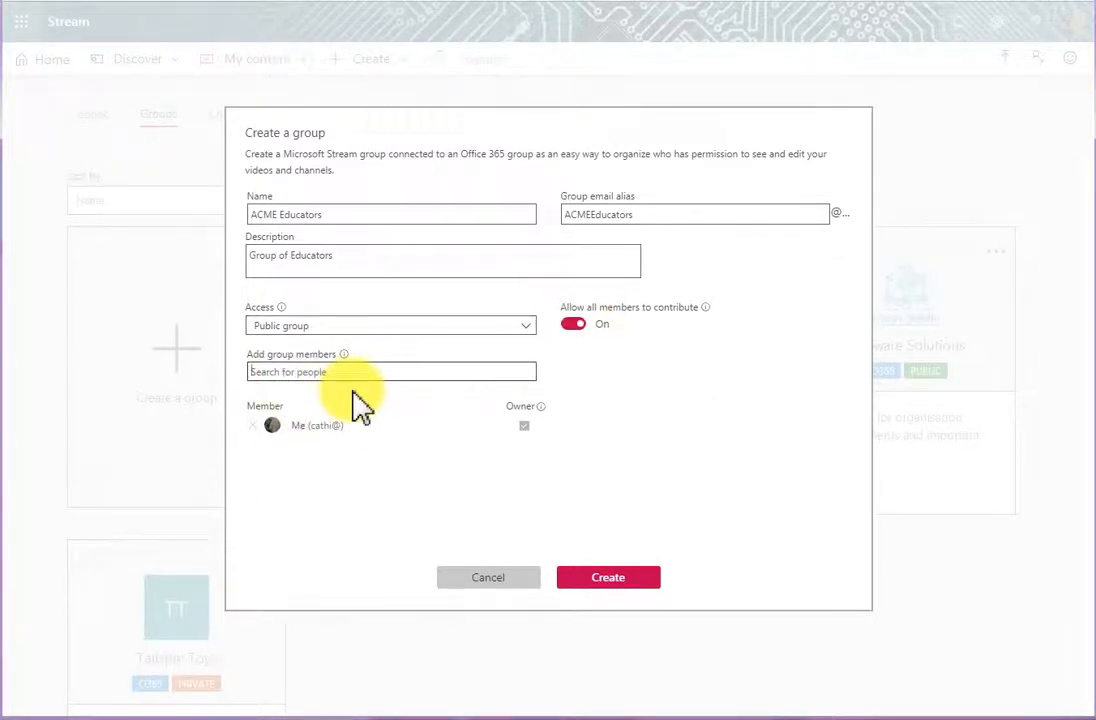
text(sspc)
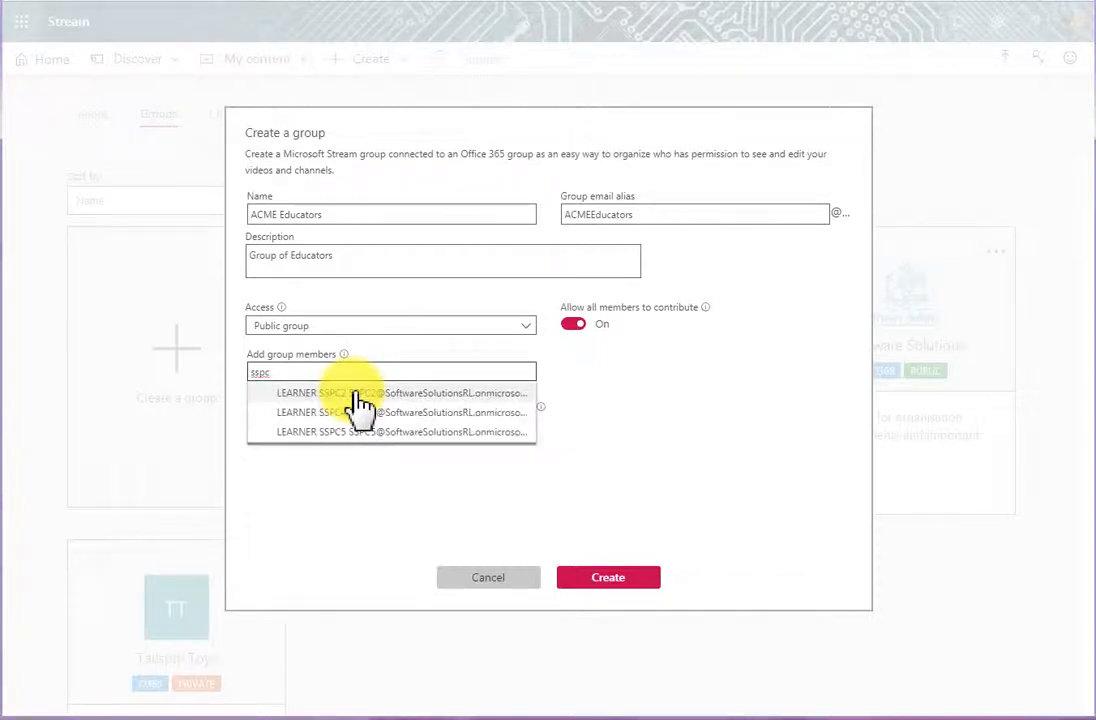
click(345, 393)
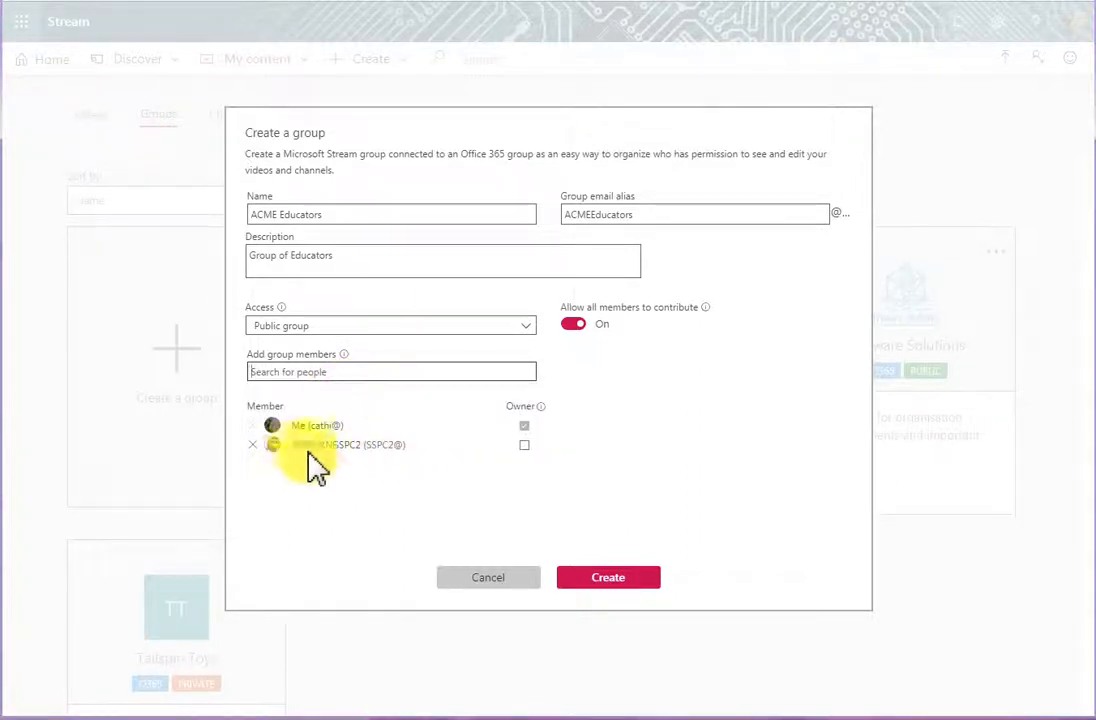
click(524, 444)
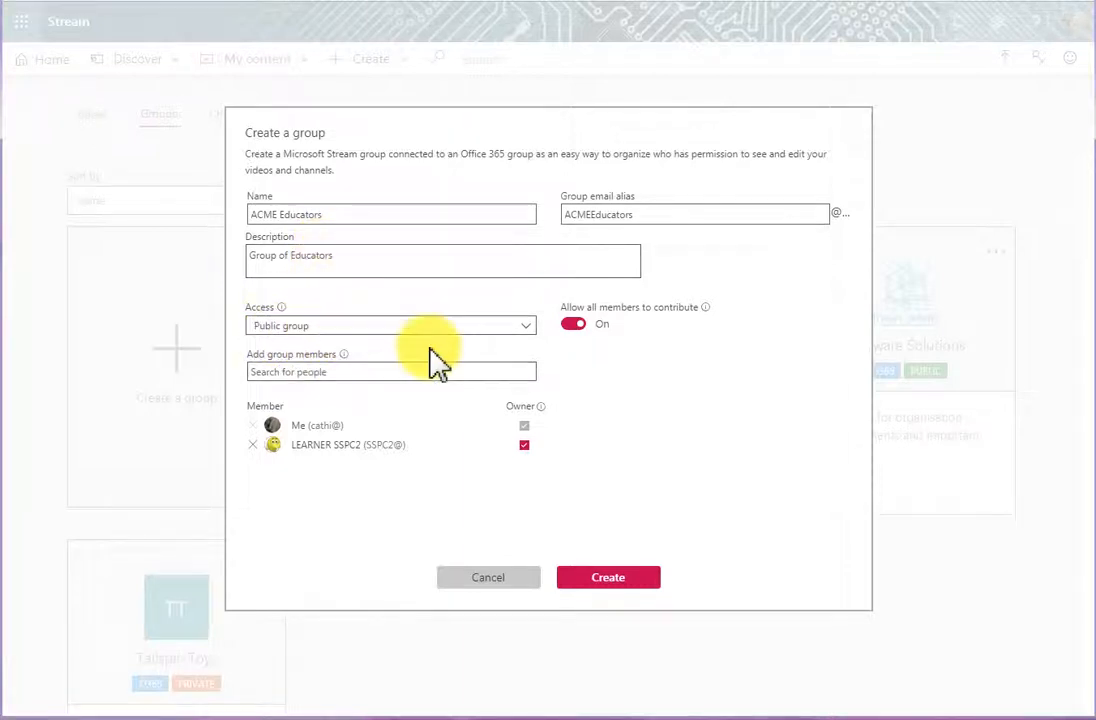
click(605, 328)
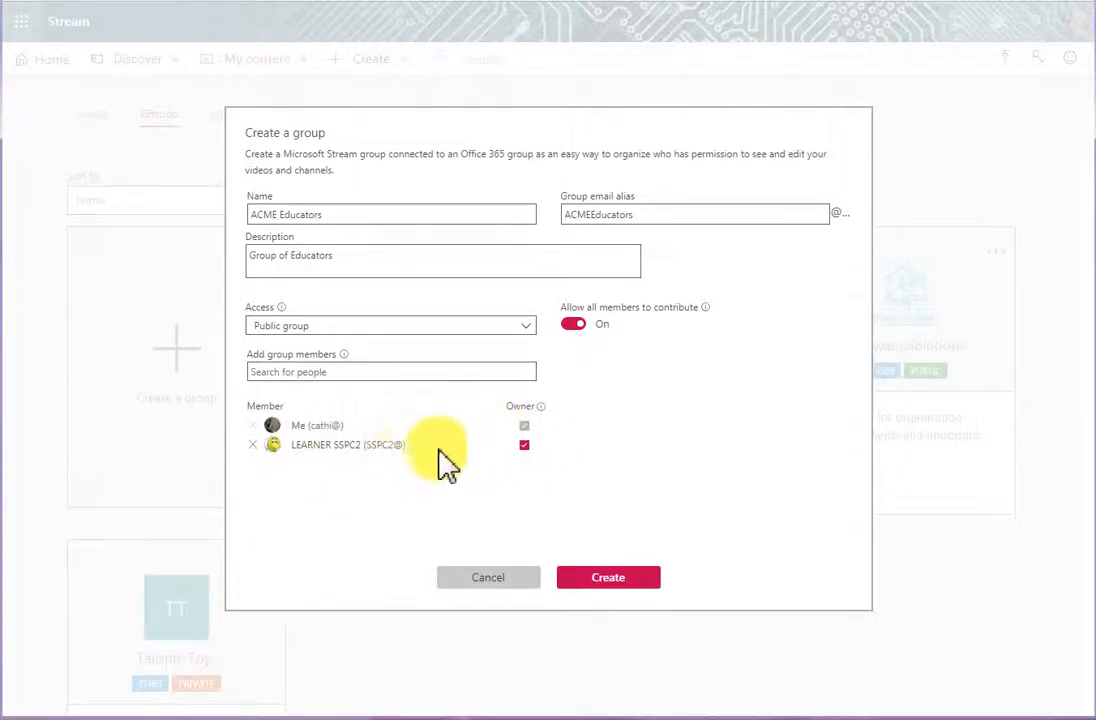
- Add LEARNER SSPC4 as another owner and create the ACME Educators group
click(343, 371)
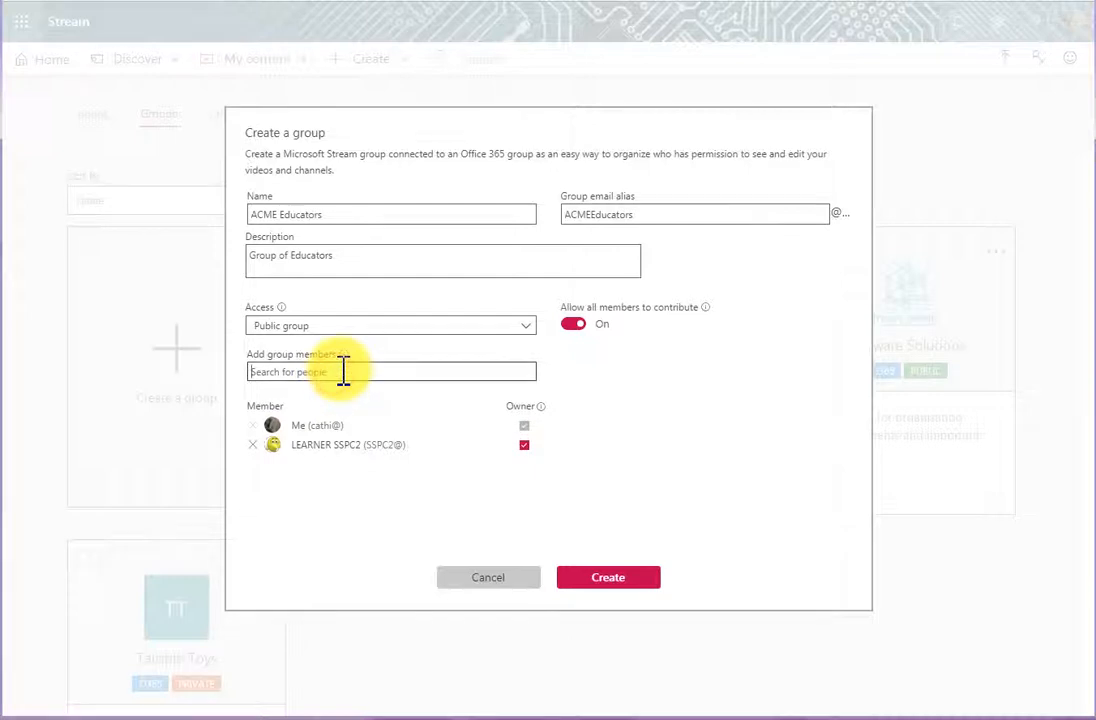
text(sspc)
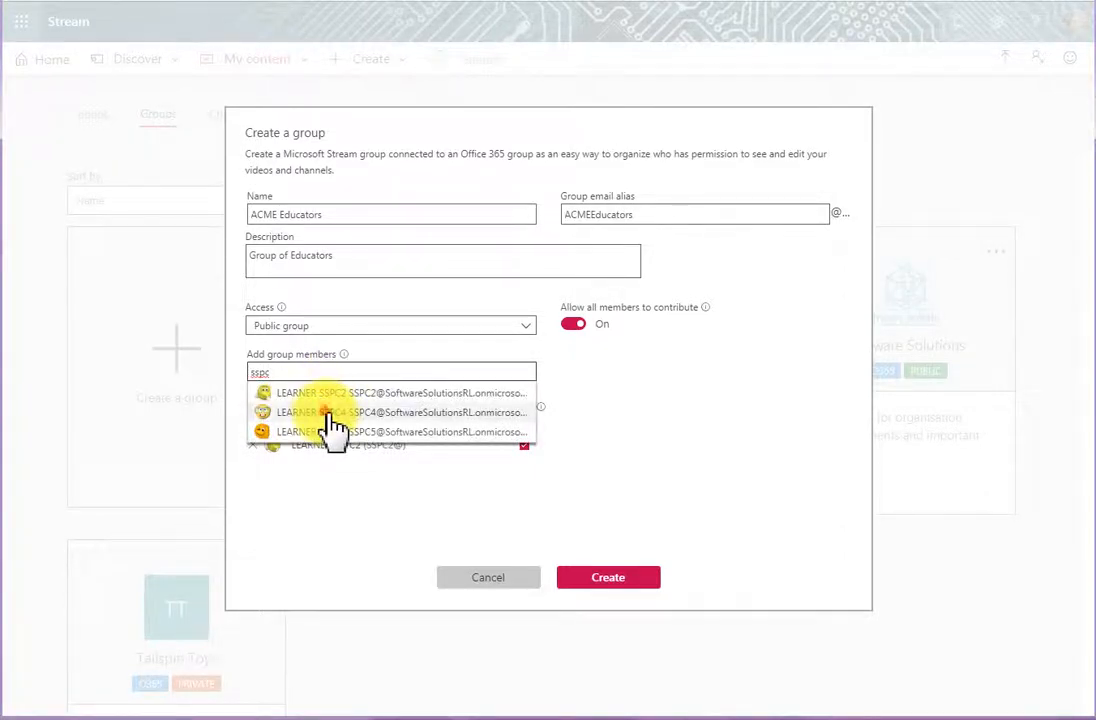
click(395, 412)
click(524, 465)
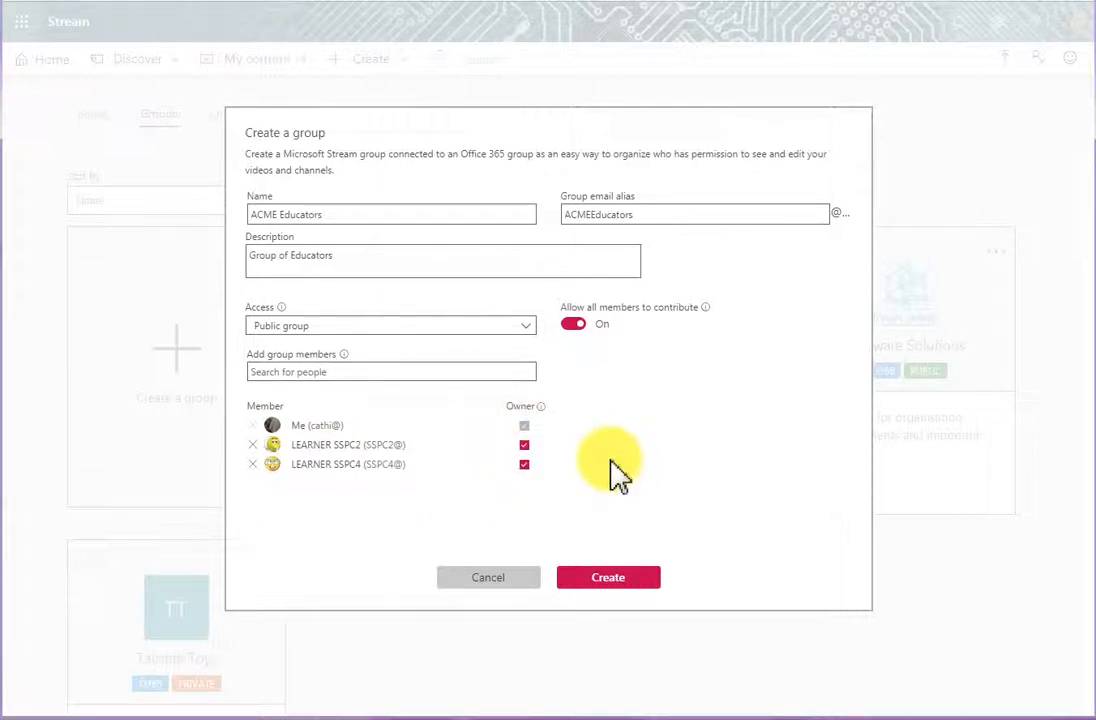
click(595, 578)
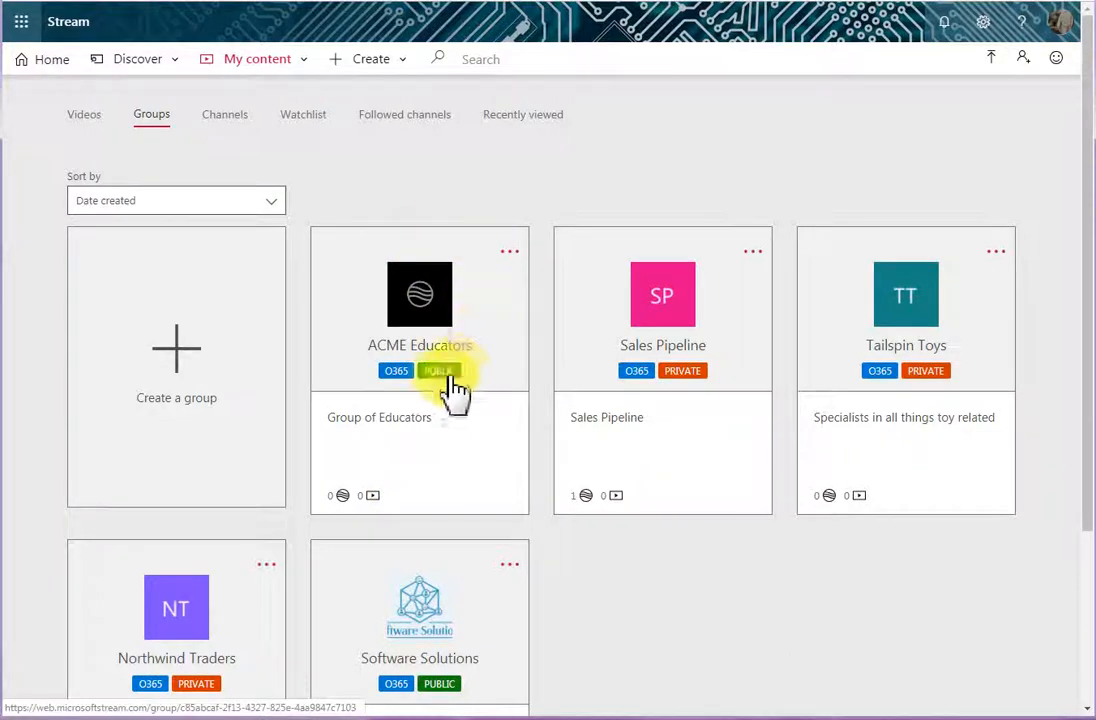
- Examine the edit settings and the delete option of the ACME Educators group without changing anything
click(509, 252)
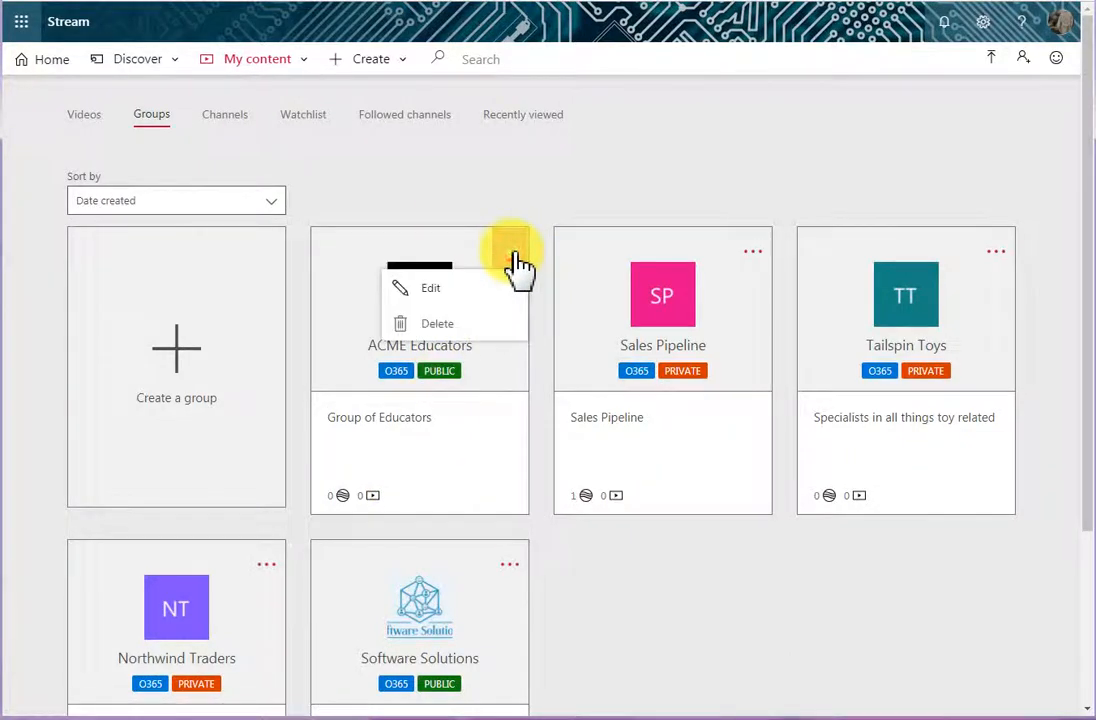
click(450, 293)
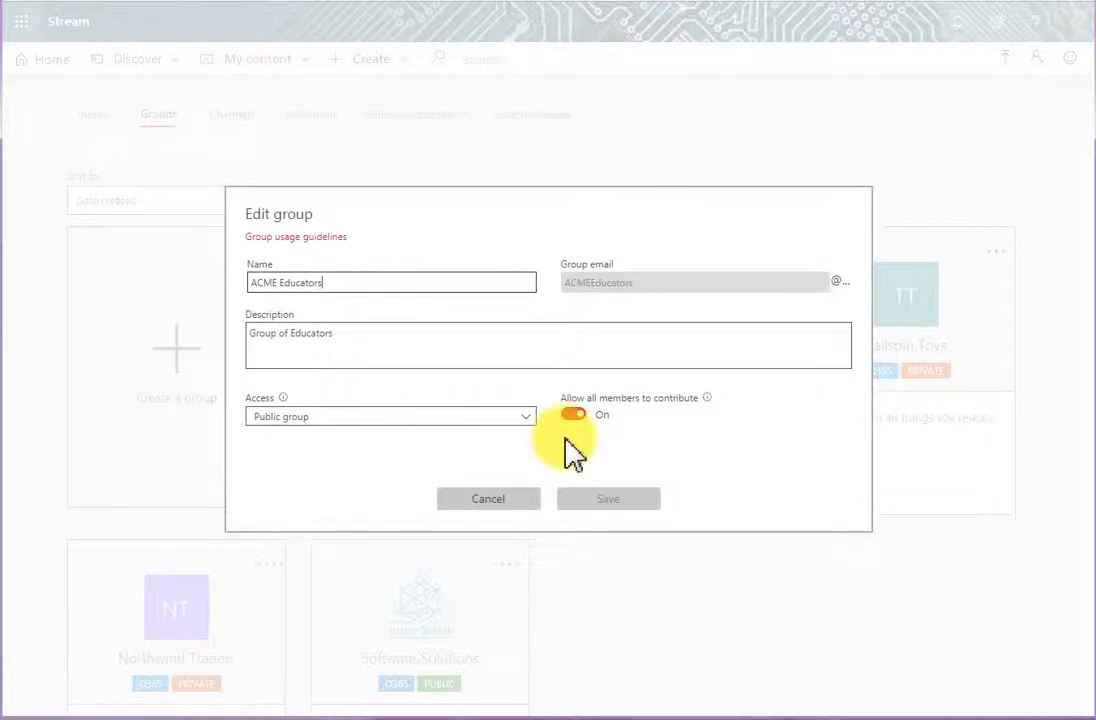
click(512, 503)
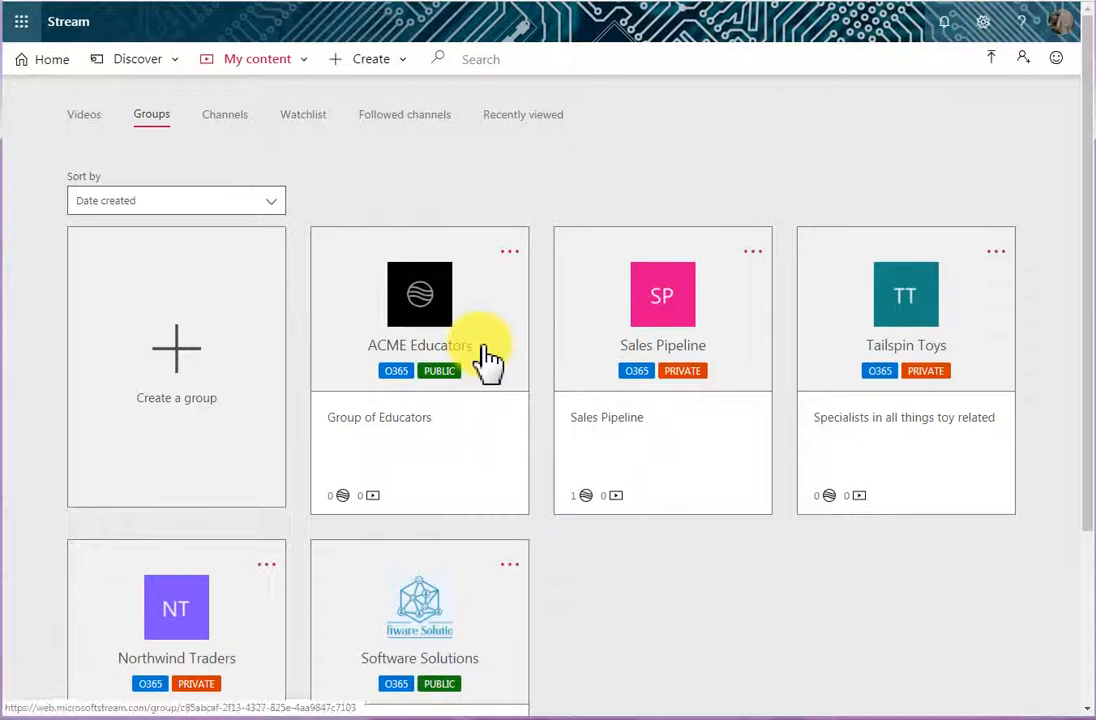
click(510, 253)
click(437, 324)
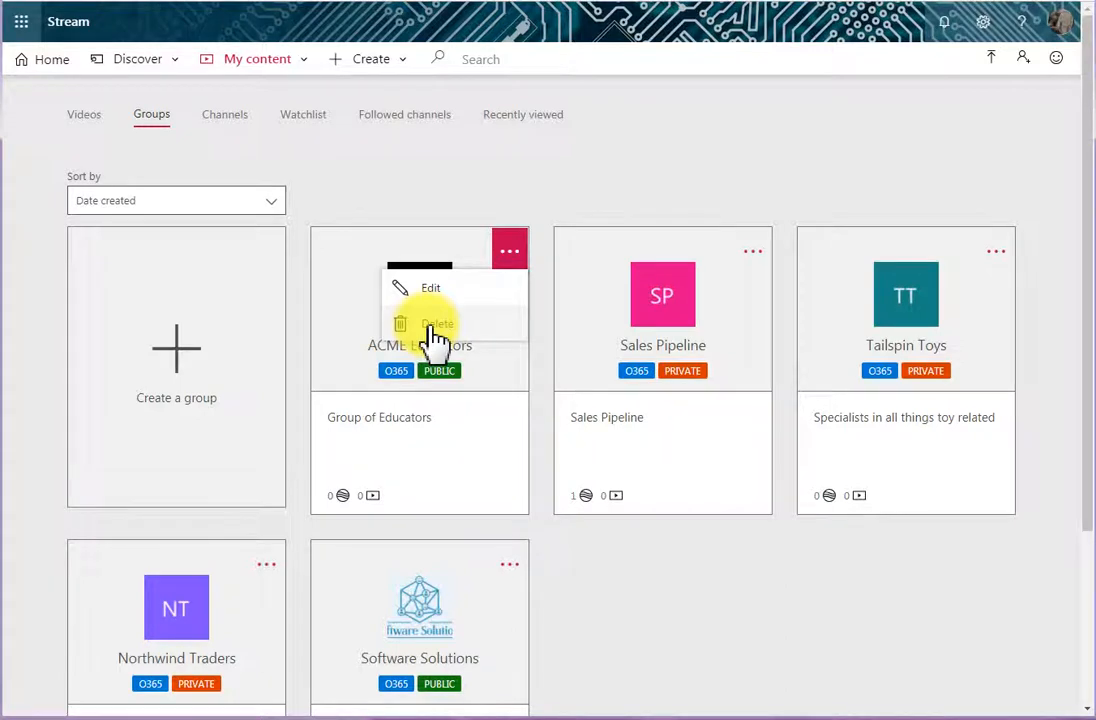
click(482, 180)
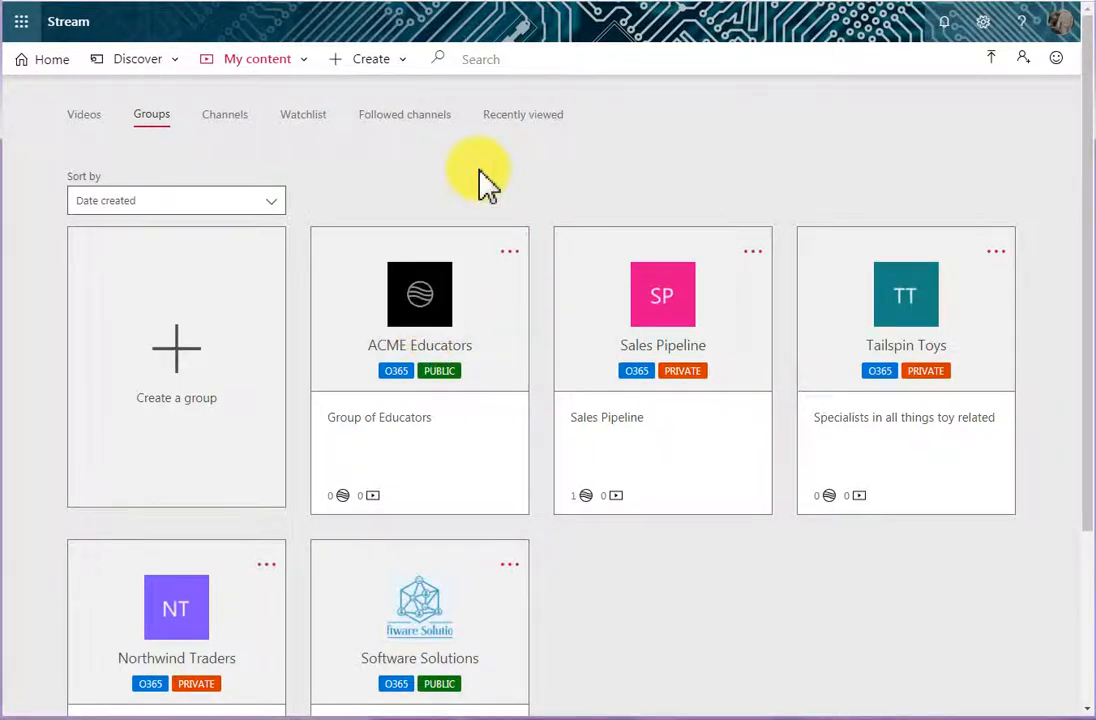